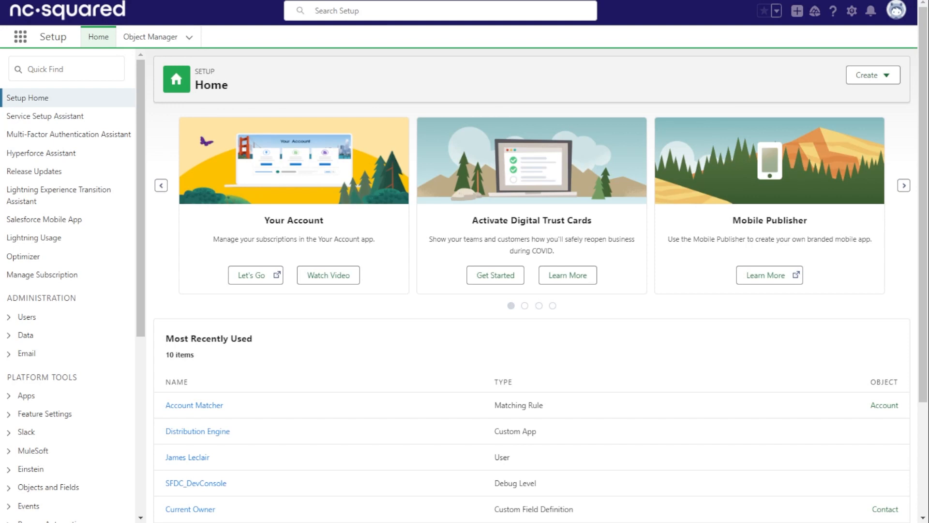
Step: Edit the Account Matcher matching rule under Duplicate Management, setting the Account Name matching method to Fuzzy: Company Name
left_click(11, 335)
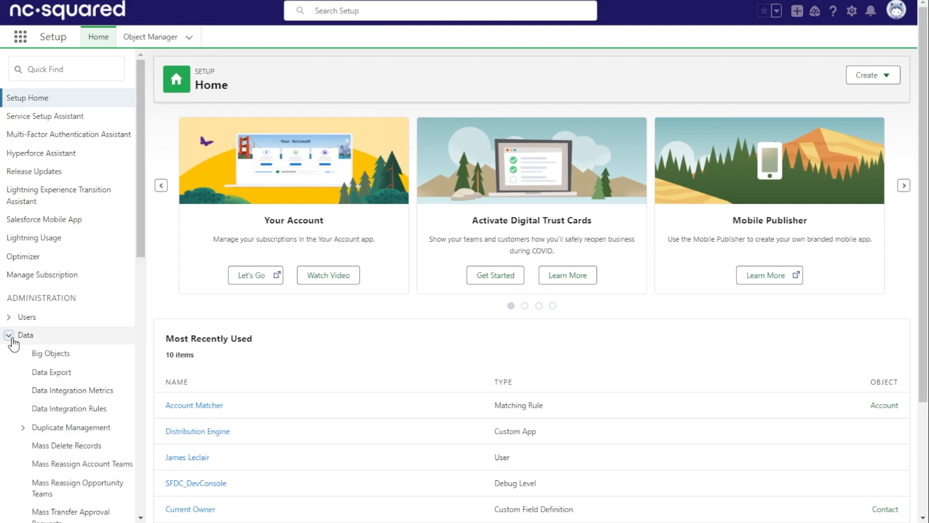
left_click(22, 427)
left_click(55, 482)
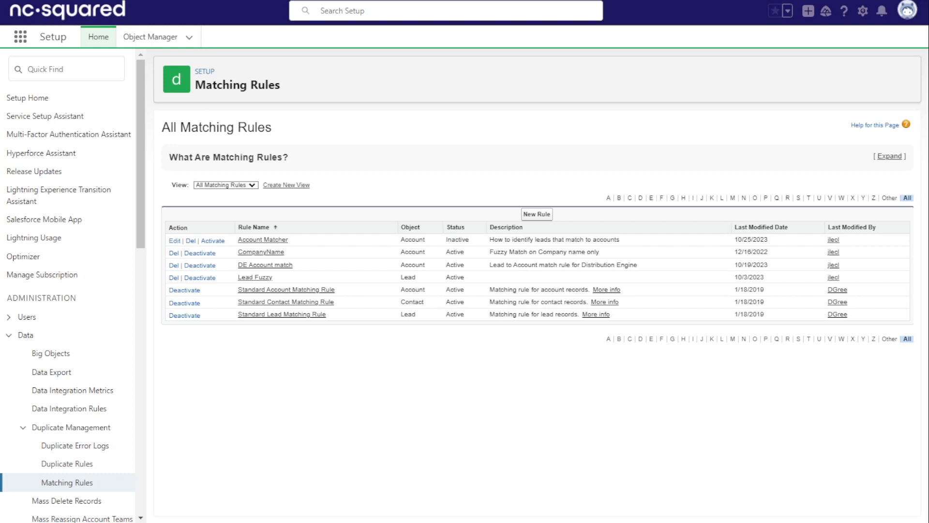
left_click(175, 241)
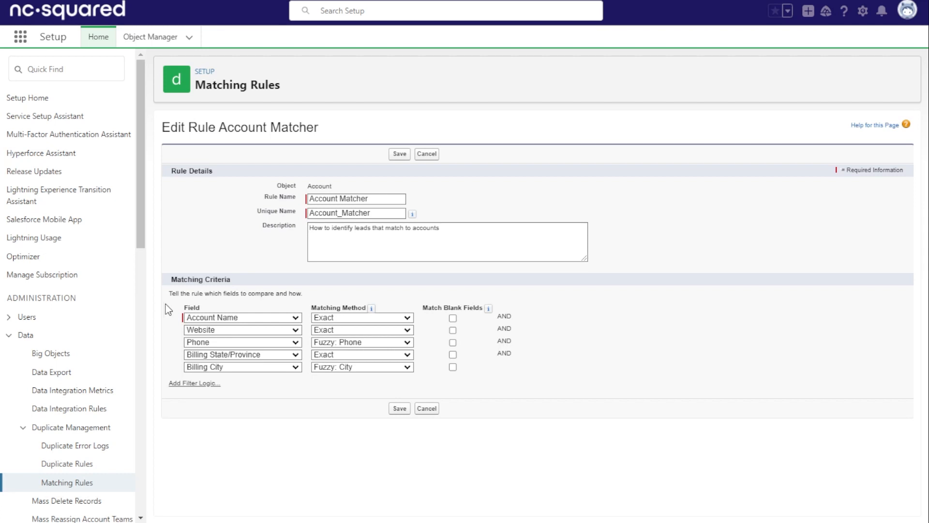
left_click(359, 344)
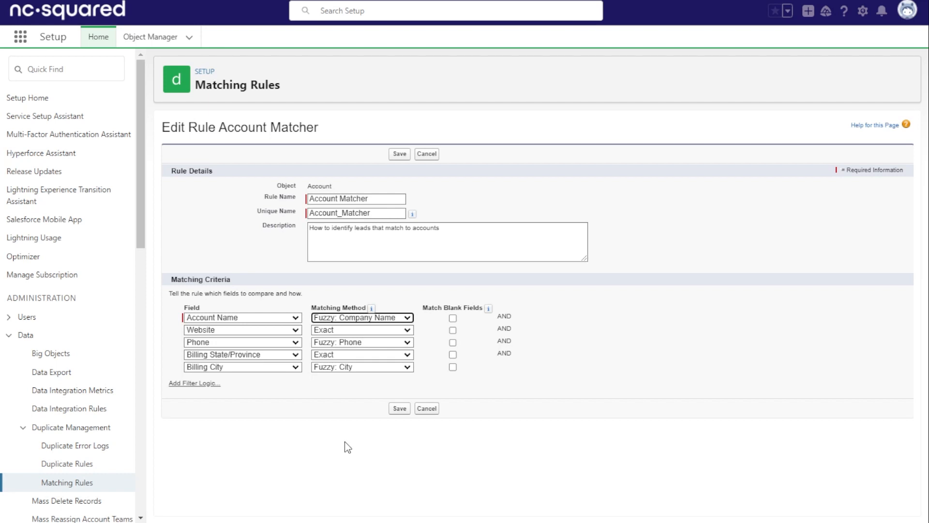
Step: Add filter logic to the Account Matcher criteria, set to 1 AND (2 OR 3 OR 4 OR 5)
left_click(176, 384)
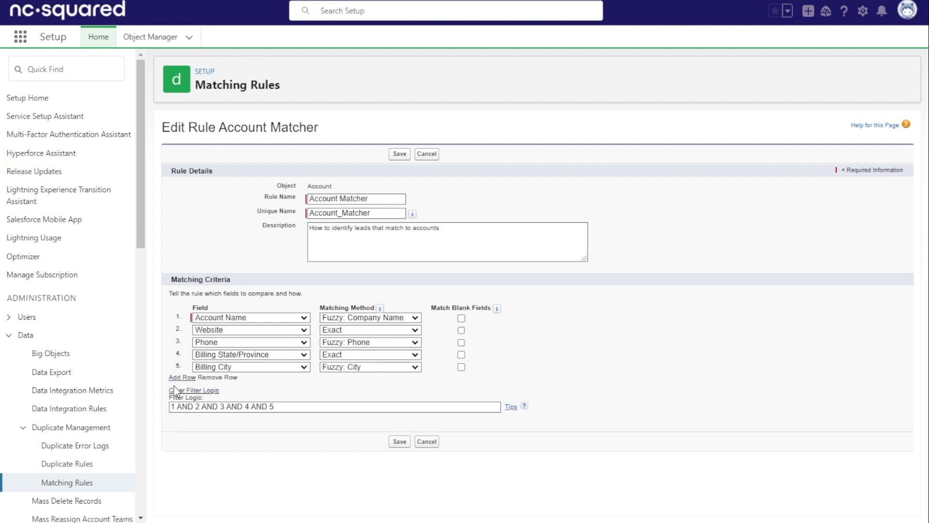
left_click(195, 408)
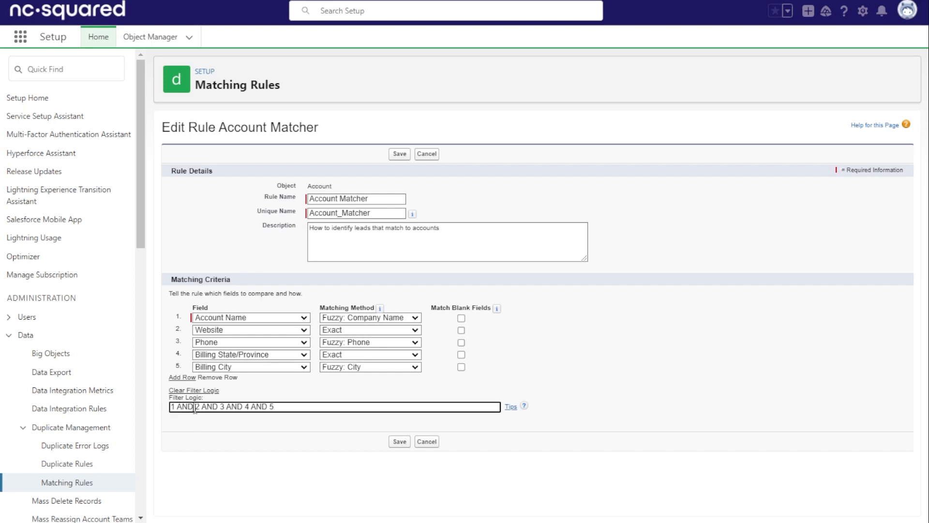
type("(")
left_click(332, 395)
left_click(322, 404)
type(")")
double_click(260, 407)
type("OR")
double_click(236, 407)
type("OR")
double_click(208, 407)
type("OR")
Step: Save the Account Matcher rule and activate it
left_click(405, 445)
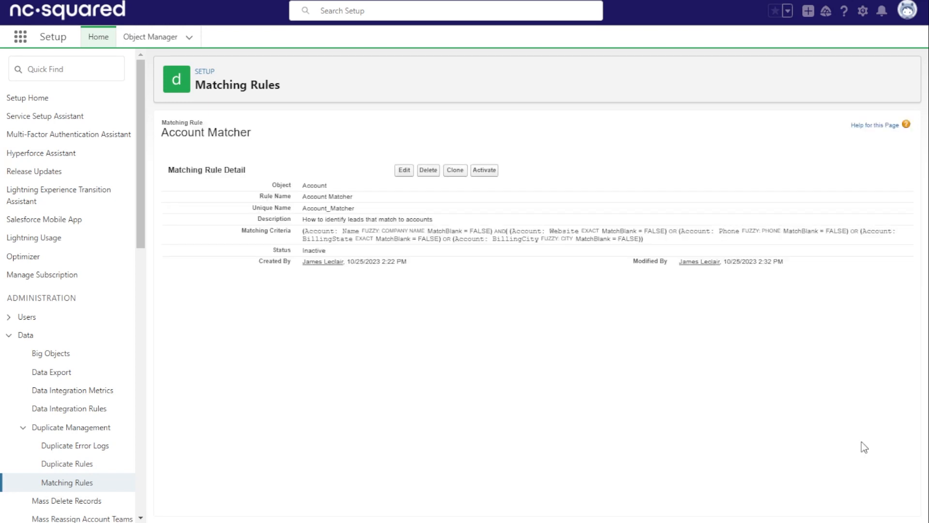
left_click(485, 171)
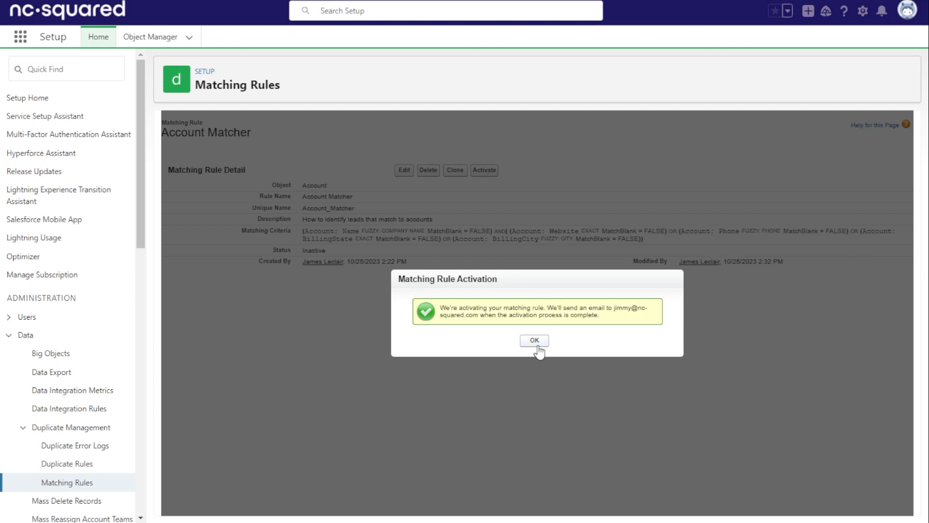
left_click(538, 340)
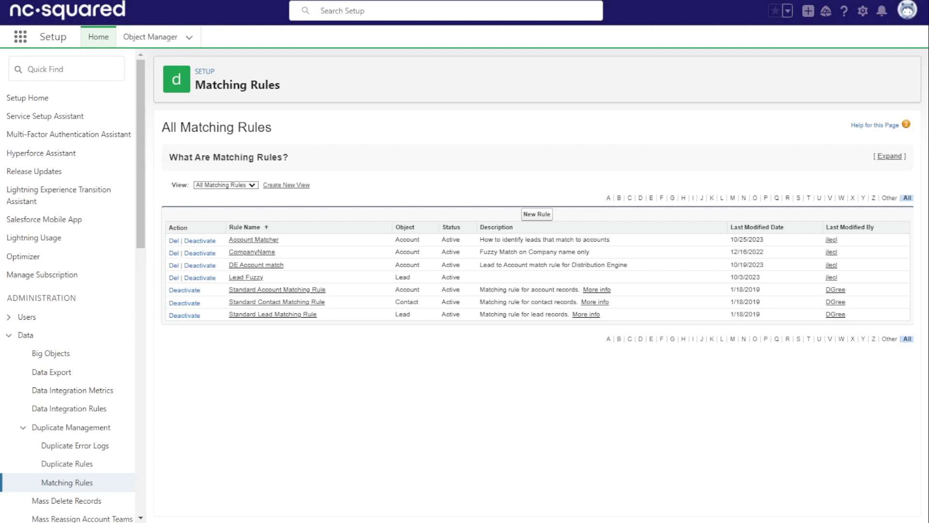
Step: Open the existing duplicate rule named Lead matching rule for editing
left_click(68, 465)
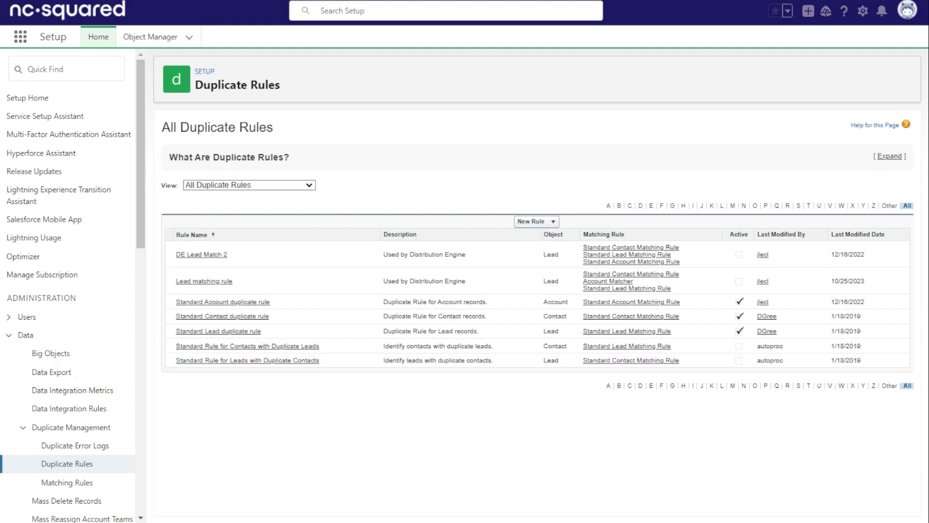
left_click(532, 221)
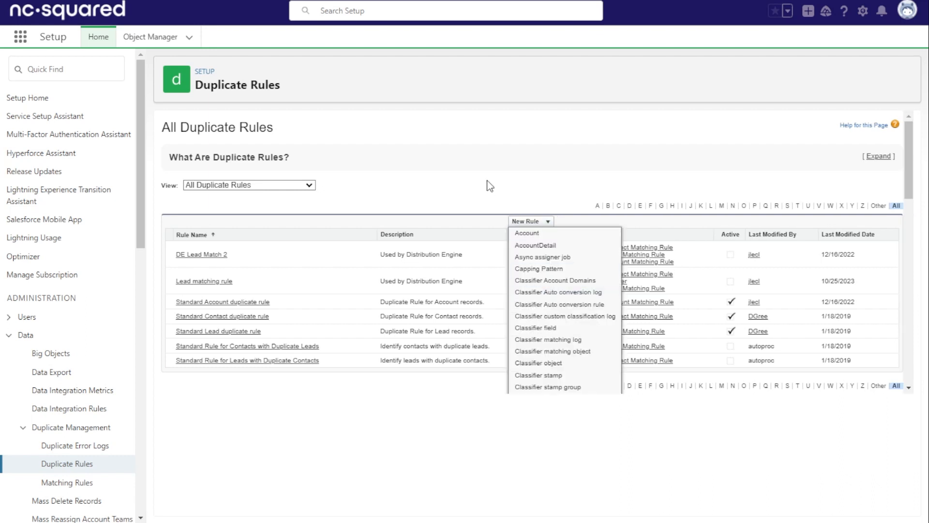
left_click(202, 281)
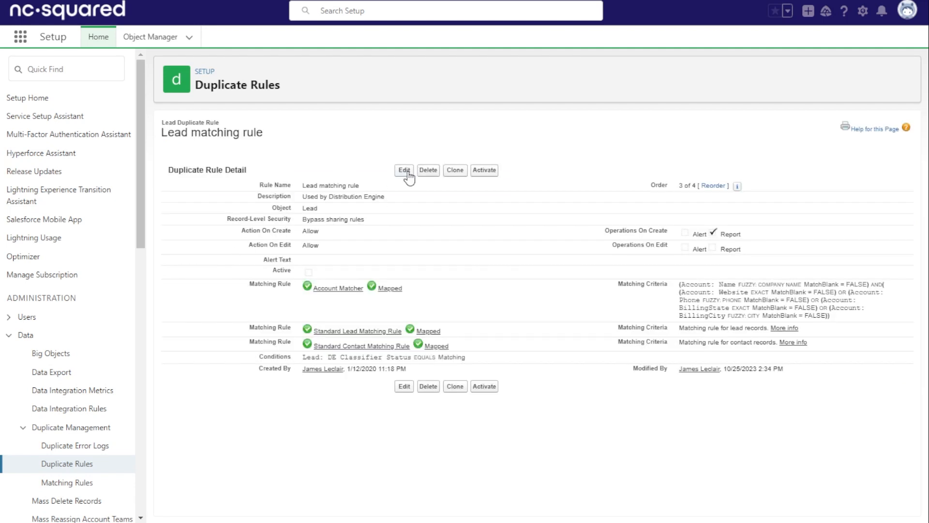
left_click(405, 170)
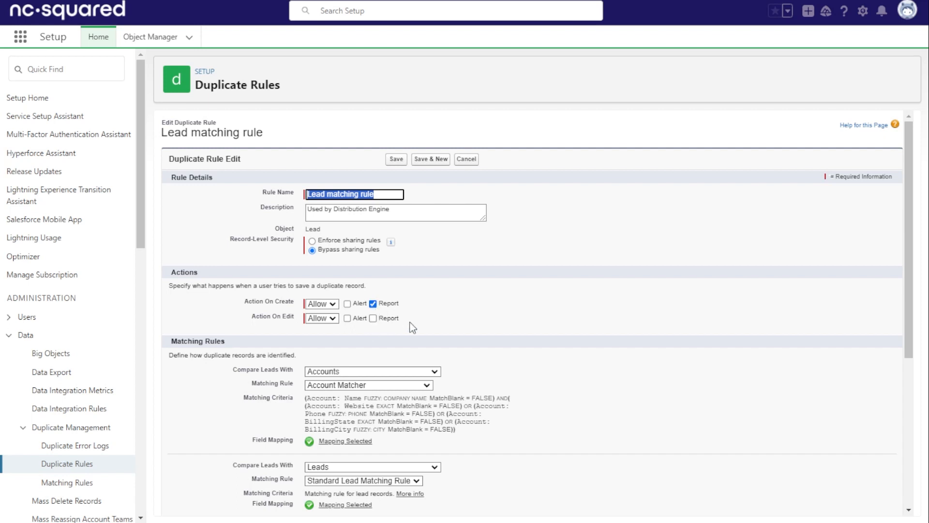
Step: Examine which objects and matching rules the lead duplicate rule compares, and its condition's field, operator and value
scroll(499, 332, "down", 4)
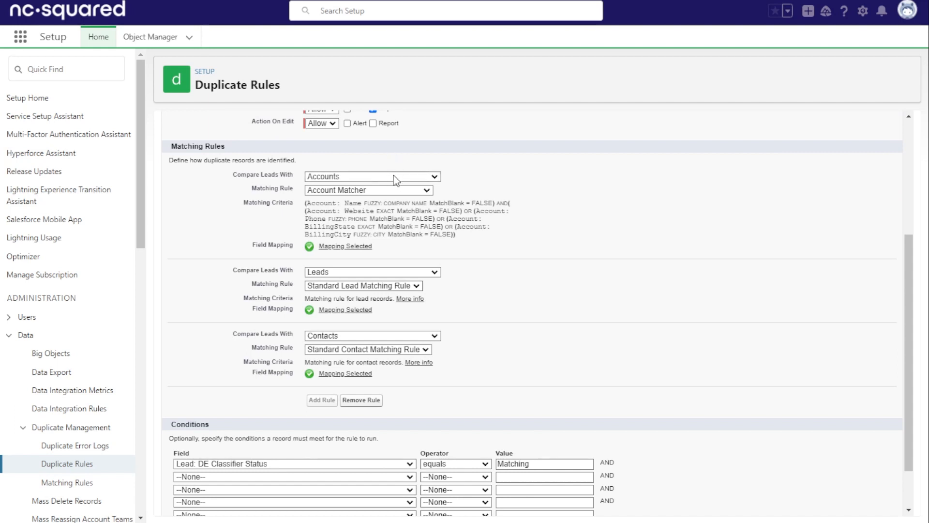
left_click(435, 177)
key("Tab")
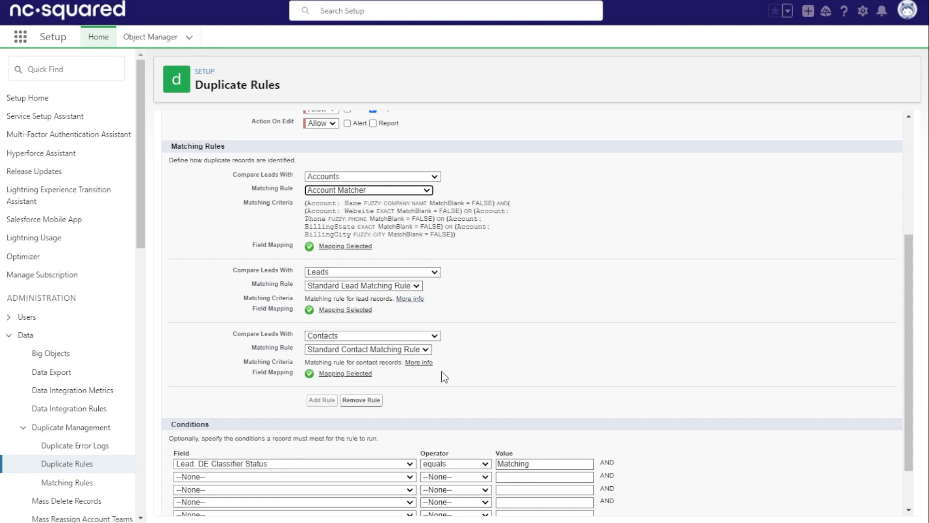
scroll(622, 357, "down", 2)
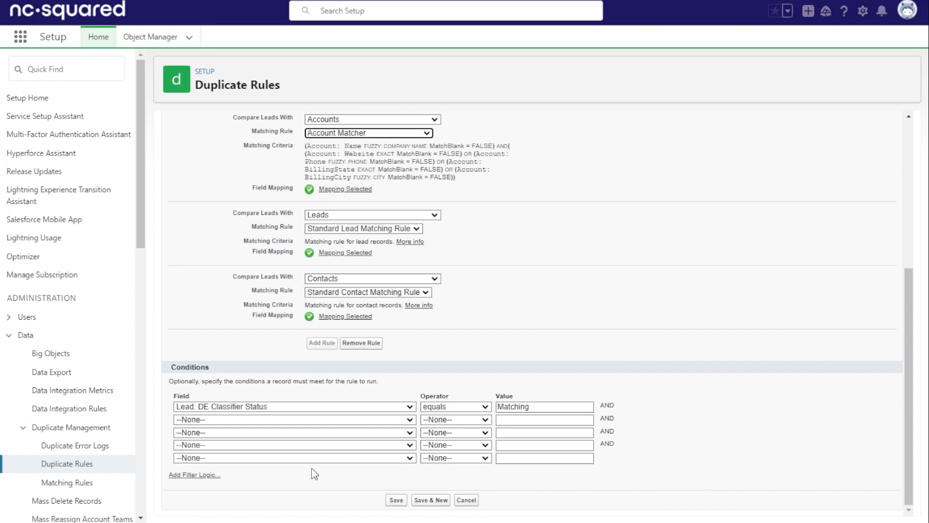
left_click(285, 406)
left_click(453, 408)
left_click(556, 406)
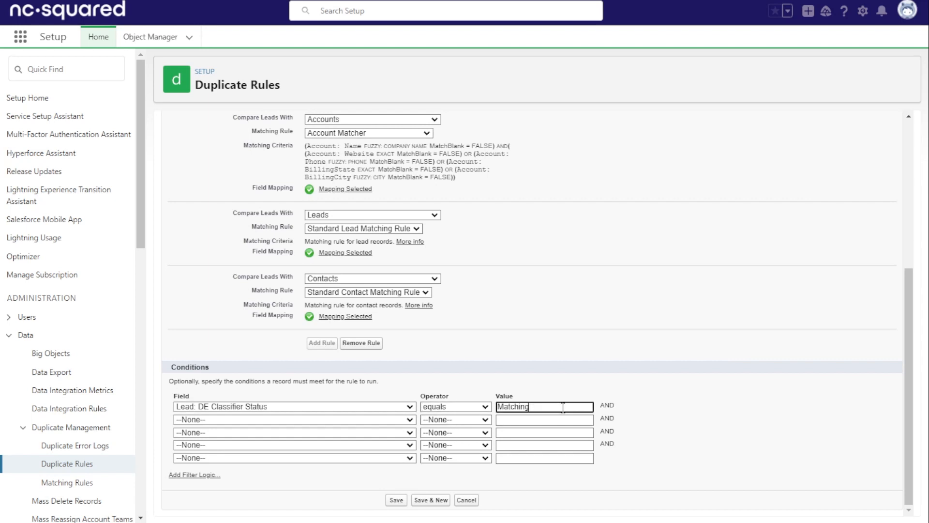
left_click(699, 400)
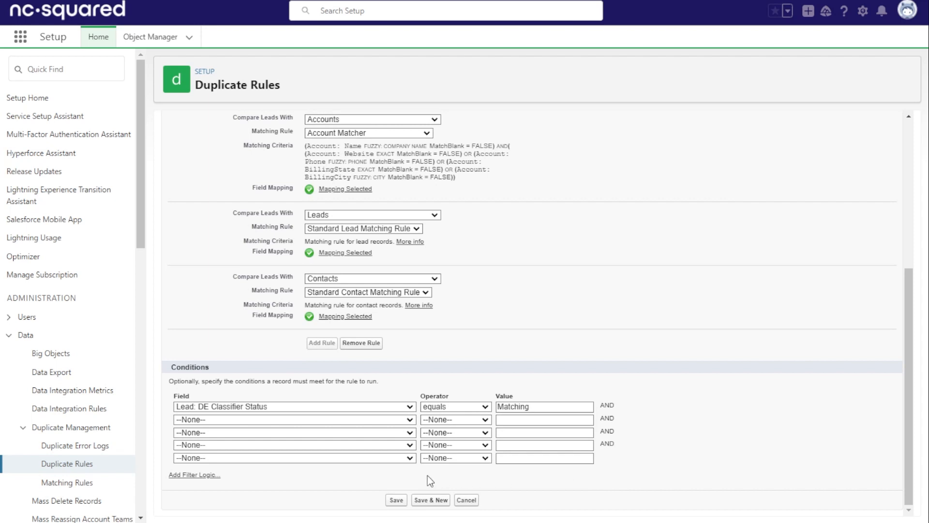
Step: Save the Lead matching rule duplicate rule and activate it
left_click(397, 500)
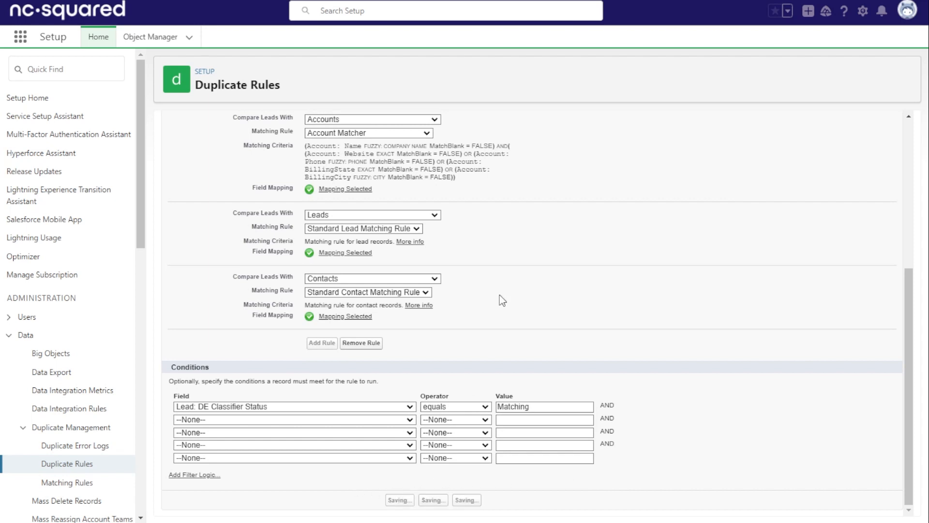
left_click(483, 170)
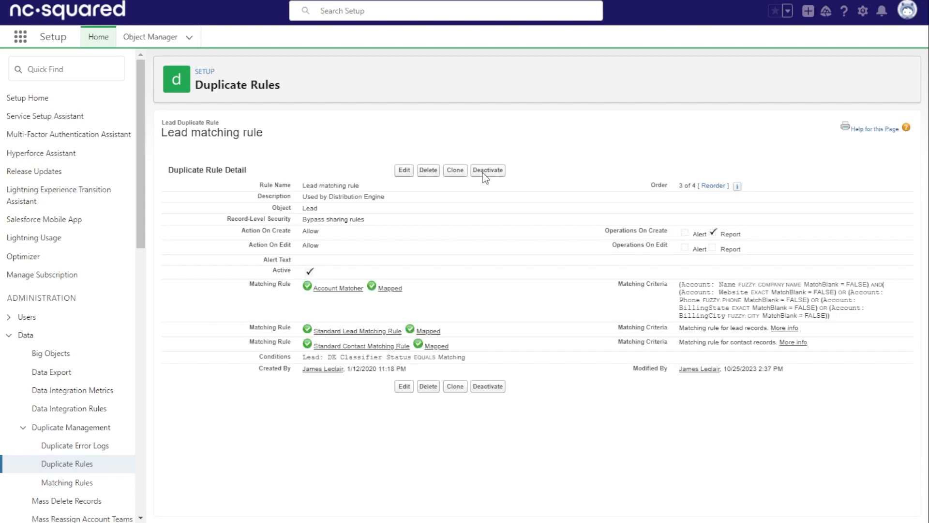